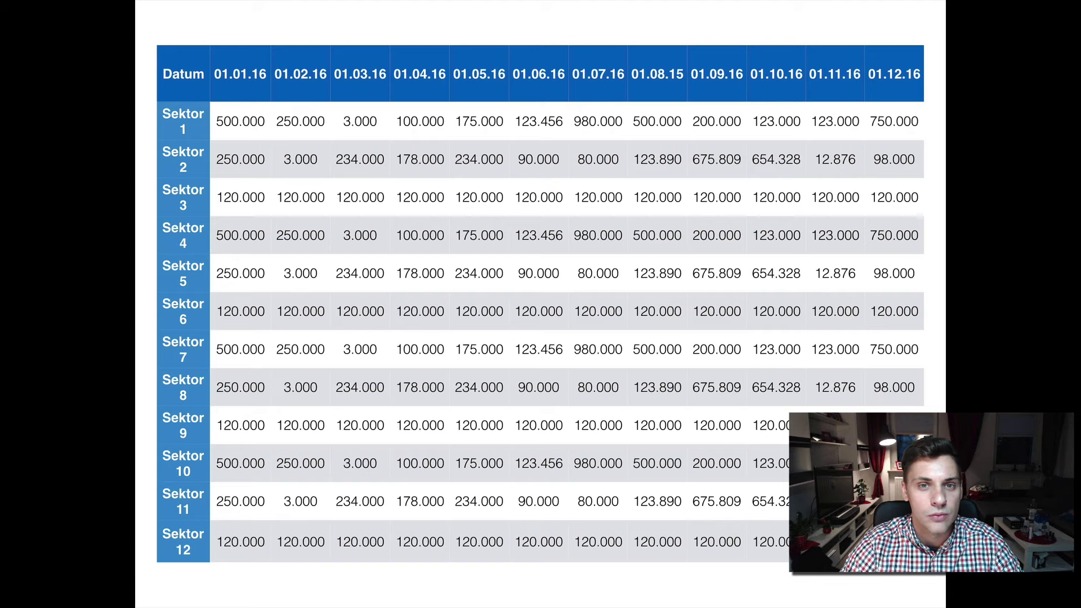
Step: Exit the slideshow preview and return to editing the Sektor table slide
{"action": "key", "text": "Escape"}
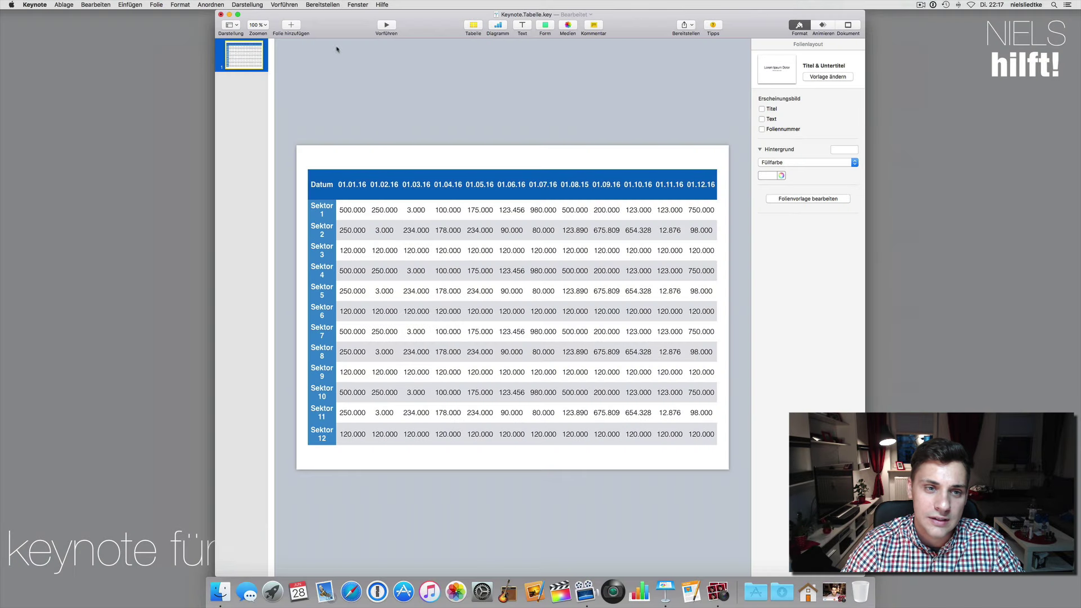
Step: Add a Titel & Untertitel slide and delete its title and text boxes, leaving it blank
{"action": "left_click", "coordinate": [291, 28]}
{"action": "left_click", "coordinate": [272, 65]}
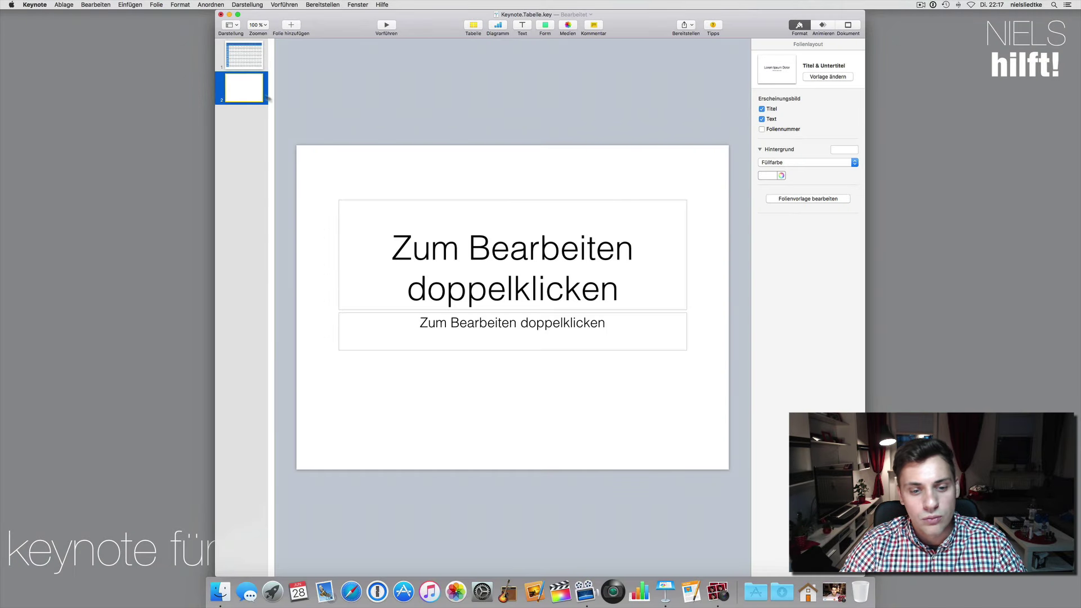
{"action": "left_click", "coordinate": [480, 290]}
{"action": "key", "text": "Delete"}
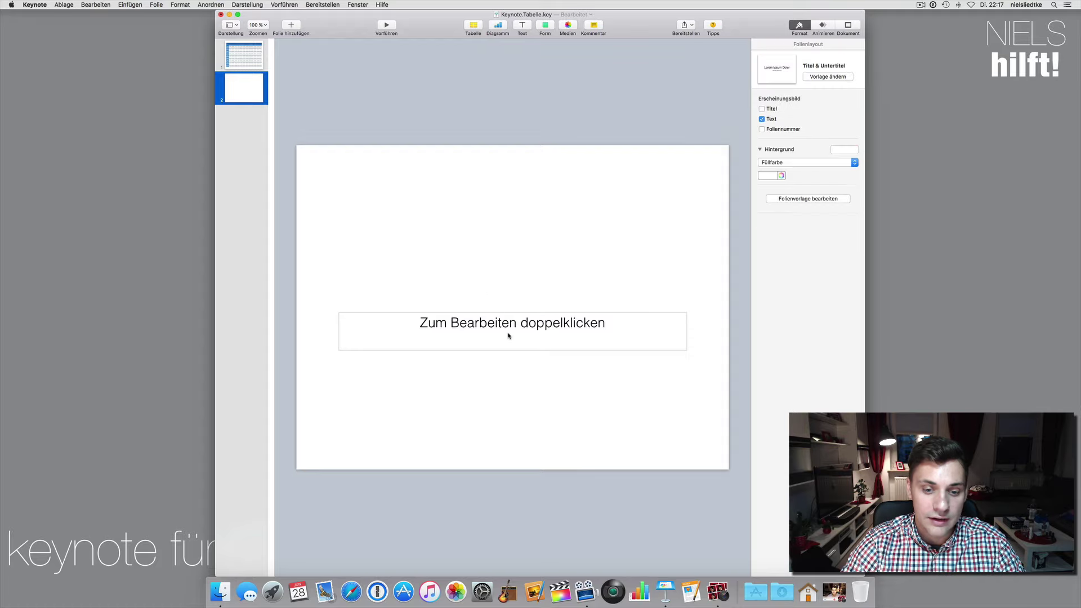
{"action": "left_click", "coordinate": [507, 335]}
{"action": "key", "text": "Delete"}
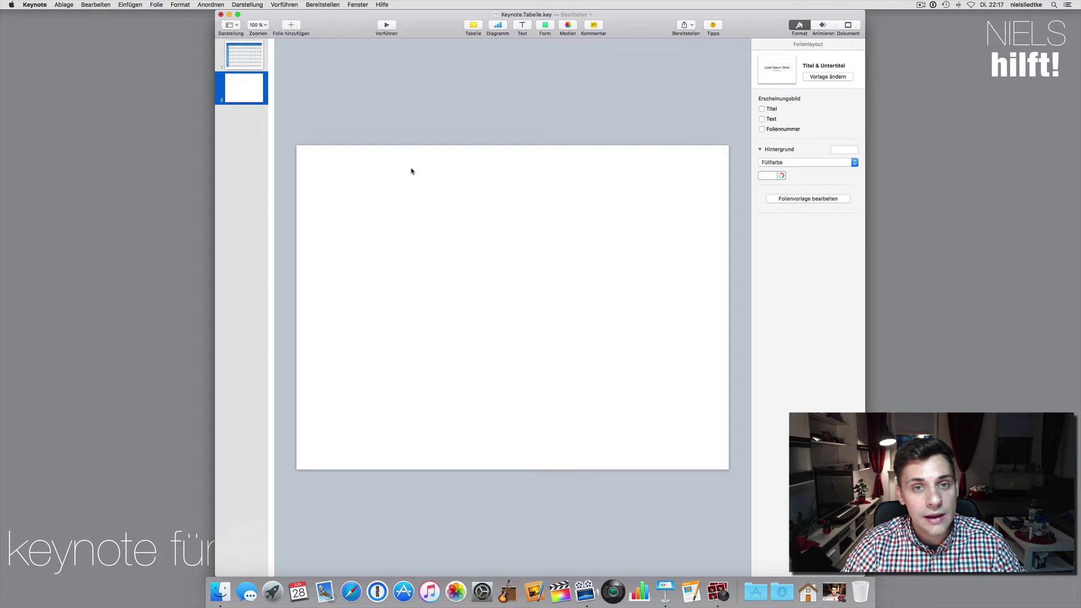
{"action": "left_click", "coordinate": [243, 57]}
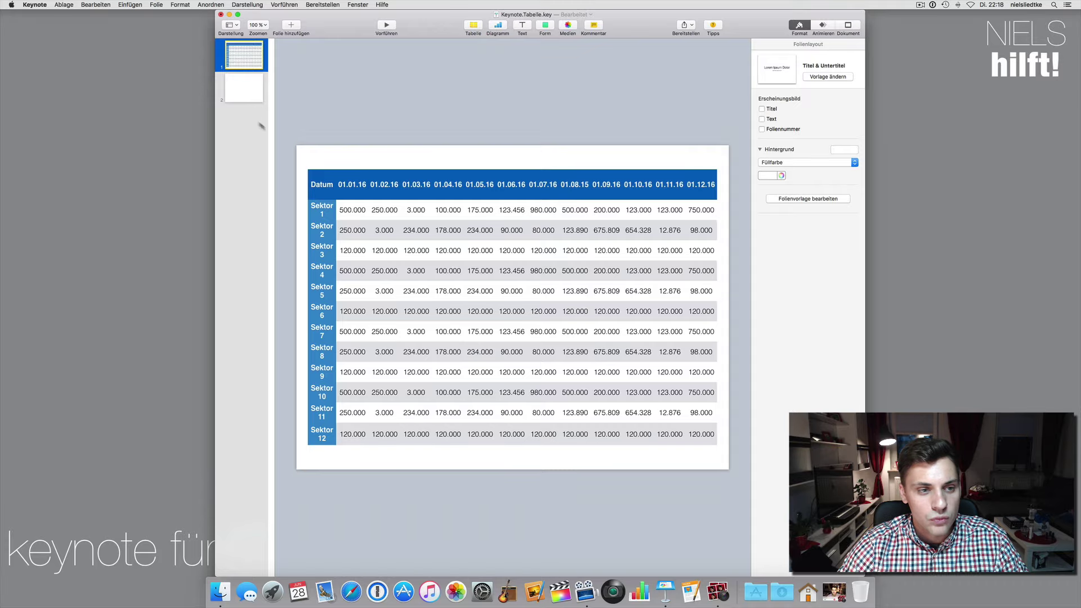
Step: Nudge the big table slightly downward on the first slide
{"action": "left_click", "coordinate": [243, 95]}
{"action": "left_click", "coordinate": [243, 69]}
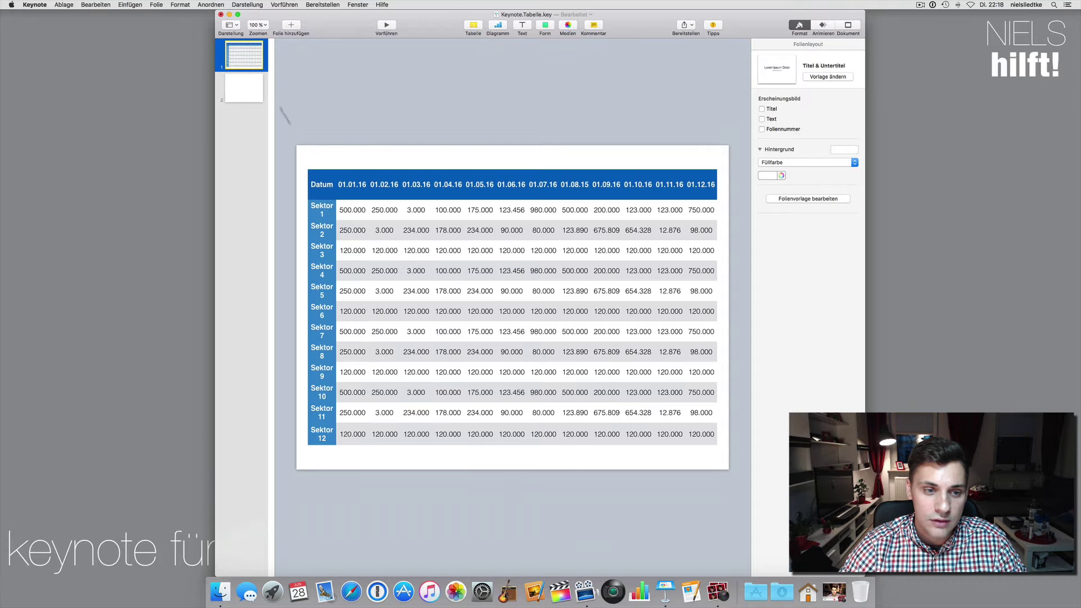
{"action": "mouse_move", "coordinate": [321, 169]}
{"action": "left_mouse_down"}
{"action": "mouse_move", "coordinate": [357, 227]}
{"action": "mouse_move", "coordinate": [320, 179]}
{"action": "left_mouse_up"}
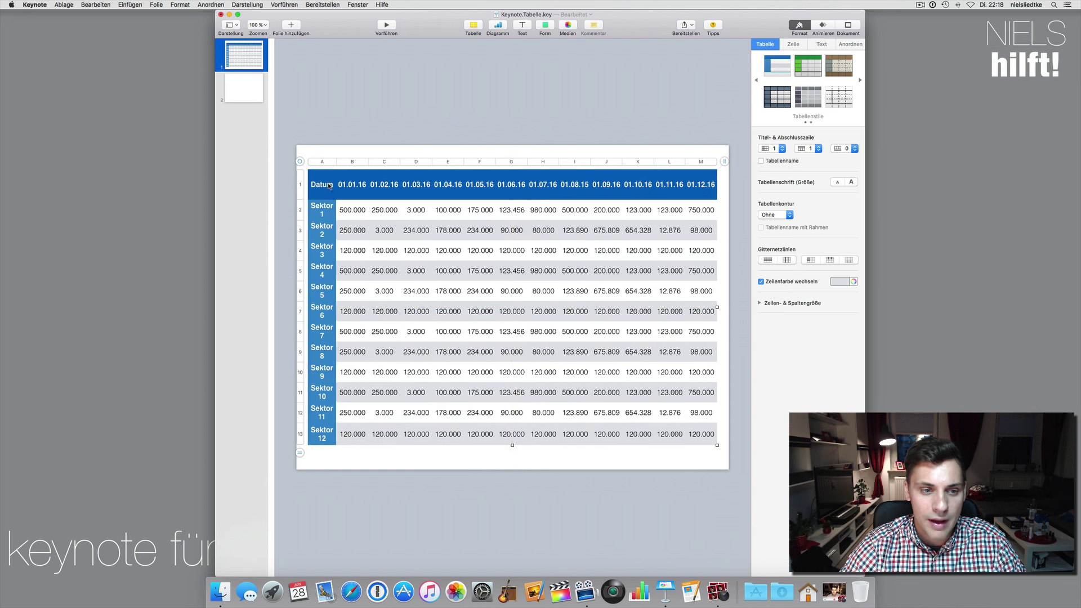
Step: Select cells A1:D5 of the big table, from the Datum corner to column D, row 5
{"action": "left_click", "coordinate": [330, 186]}
{"action": "key", "text": "shift+Right"}
{"action": "key", "text": "shift+Right"}
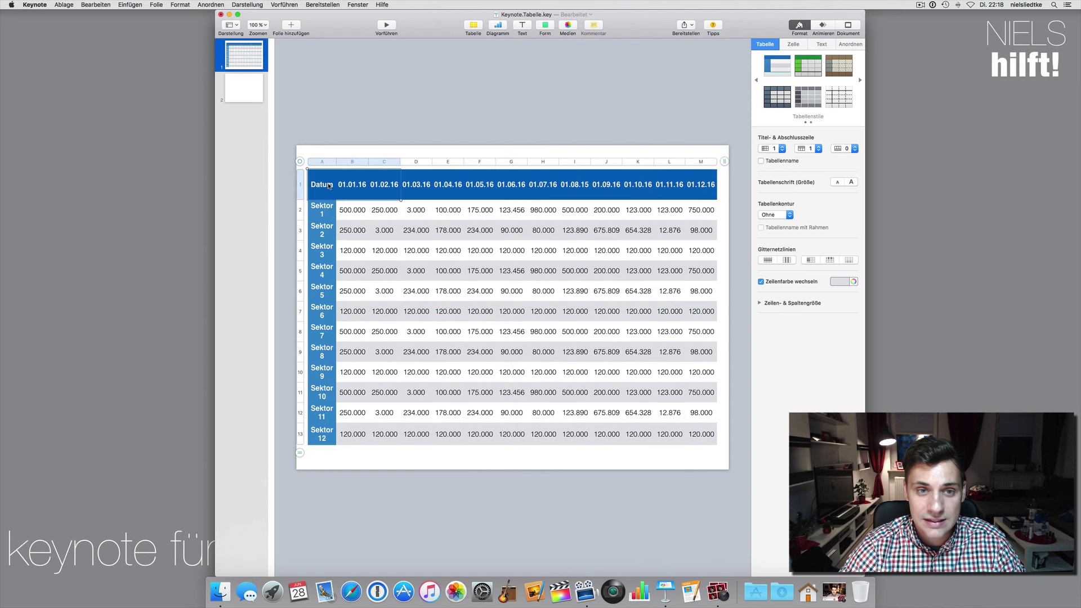
{"action": "key", "text": "shift+Right"}
{"action": "key", "text": "shift+Down"}
{"action": "key", "text": "shift+Down"}
{"action": "key", "text": "shift+Down"}
{"action": "key", "text": "shift+Down"}
{"action": "key", "text": "shift+Down"}
{"action": "key", "text": "shift+Down"}
{"action": "key", "text": "shift+Down"}
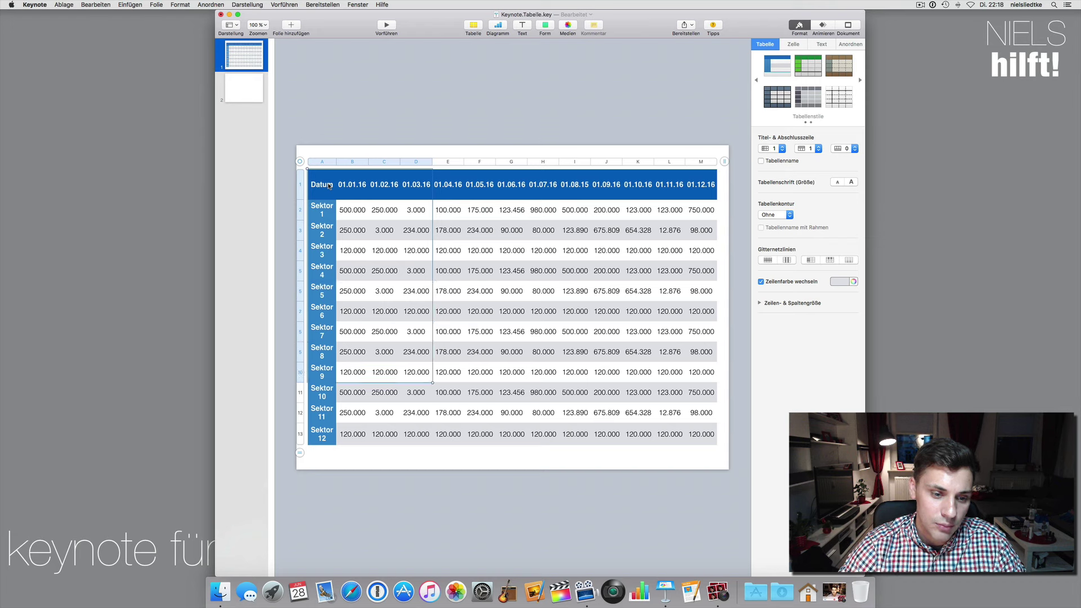
{"action": "key", "text": "shift+Up"}
{"action": "key", "text": "shift+Up"}
{"action": "key", "text": "shift+Up"}
{"action": "key", "text": "shift+Up"}
{"action": "key", "text": "shift+Up"}
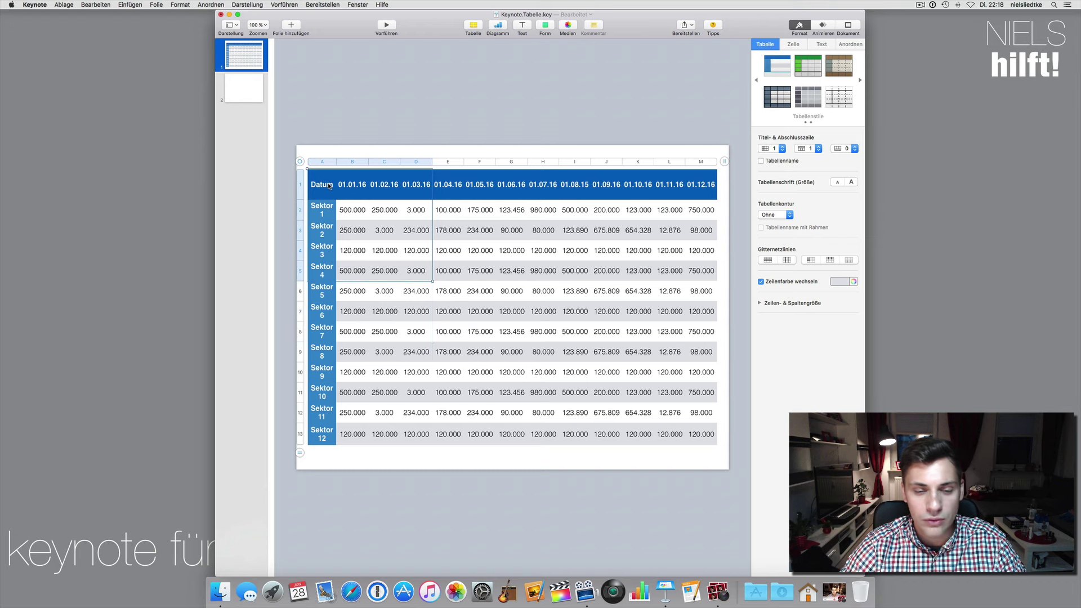
{"action": "left_click", "coordinate": [250, 90]}
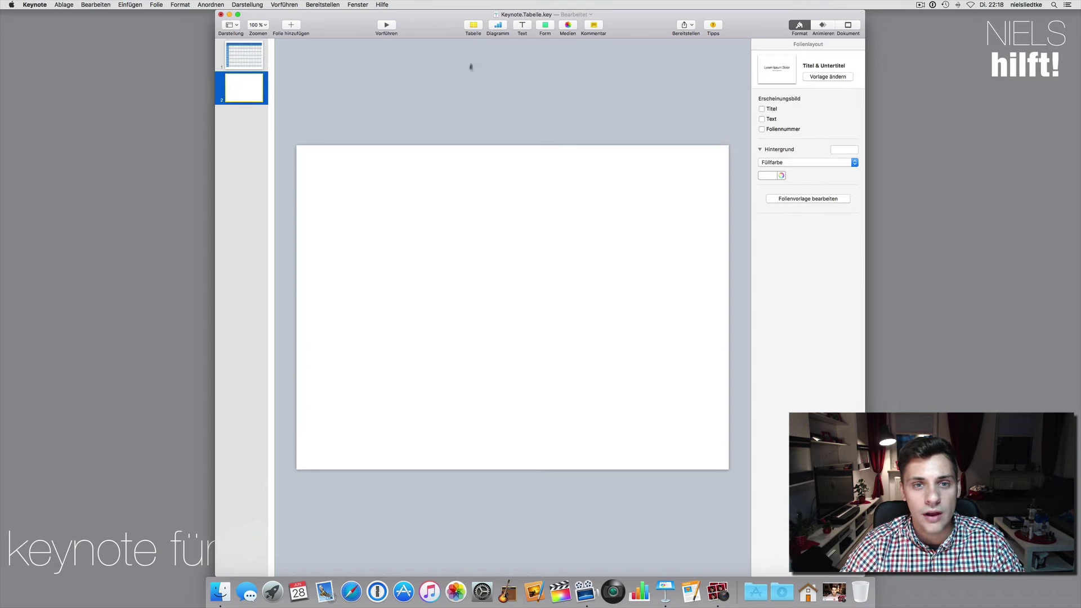
Step: Insert a green-styled table with four columns and five rows on slide 2
{"action": "left_click", "coordinate": [477, 27]}
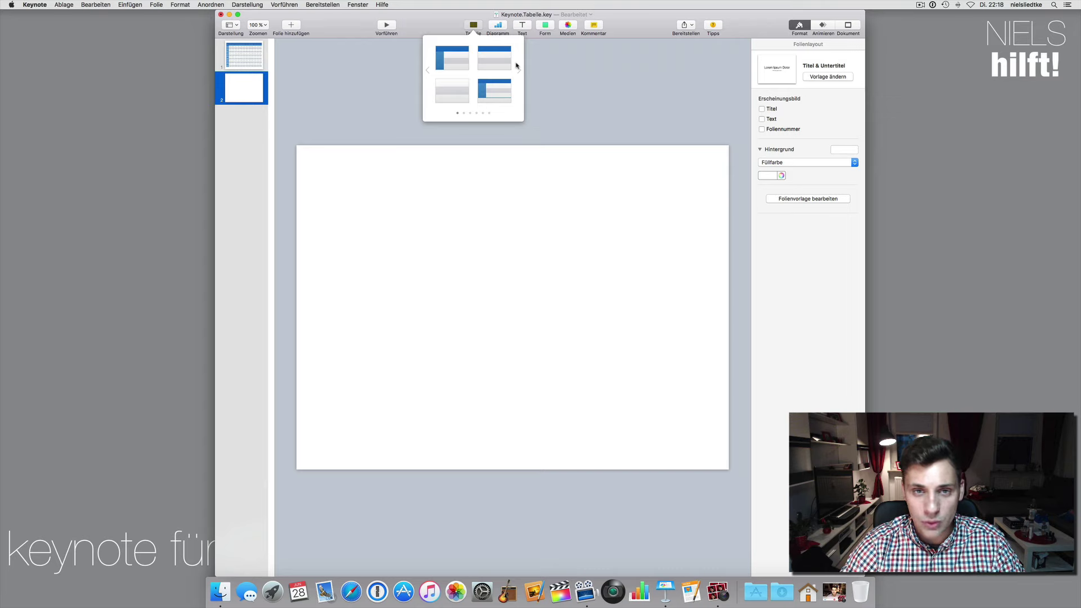
{"action": "left_click", "coordinate": [519, 69]}
{"action": "left_click", "coordinate": [518, 70]}
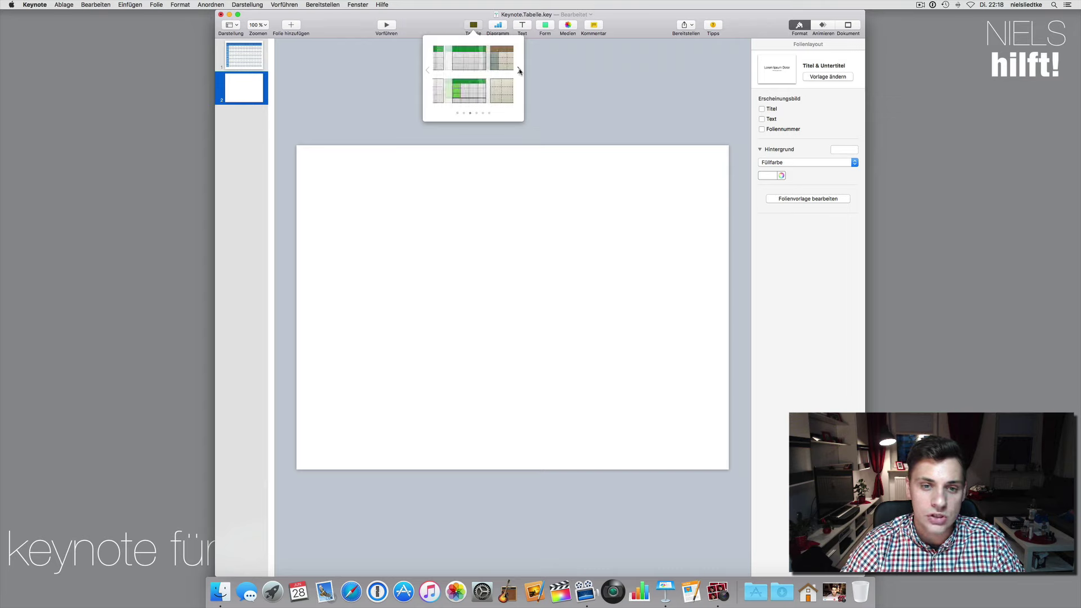
{"action": "left_click", "coordinate": [519, 70]}
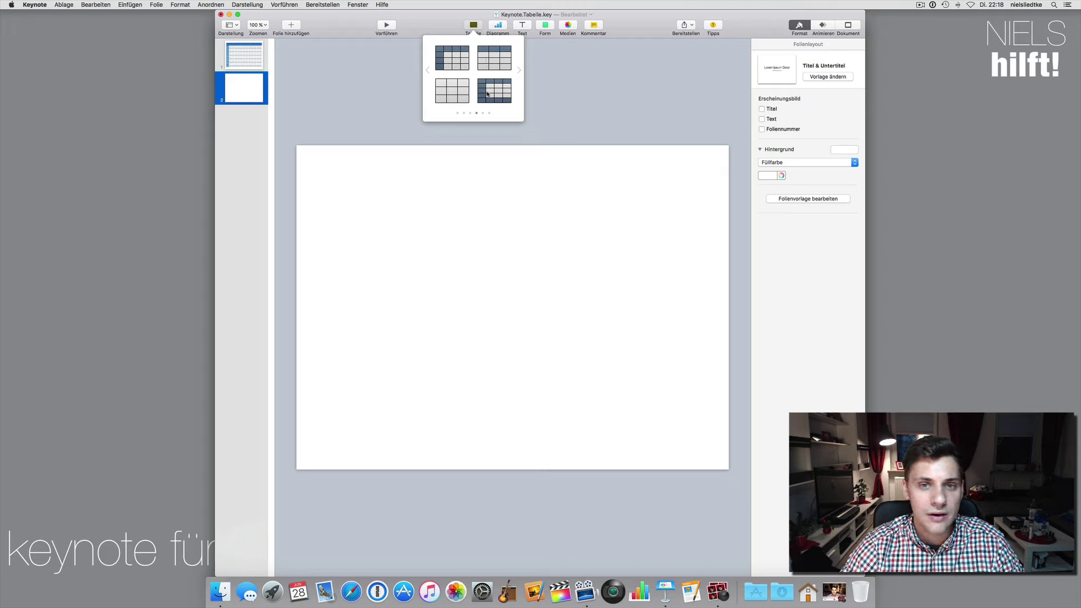
{"action": "left_click", "coordinate": [463, 112]}
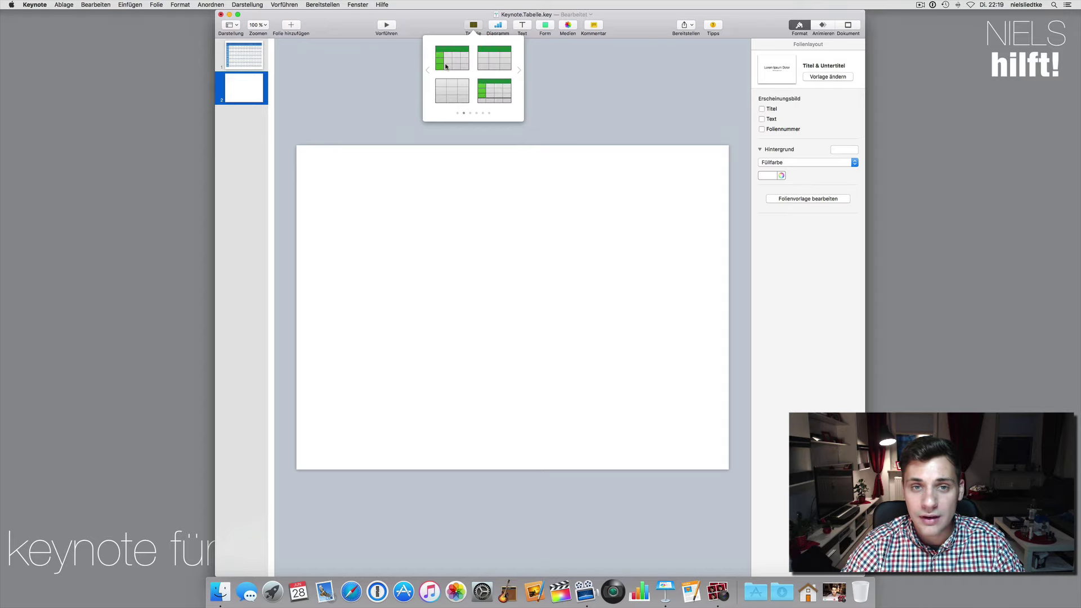
{"action": "left_click", "coordinate": [445, 66]}
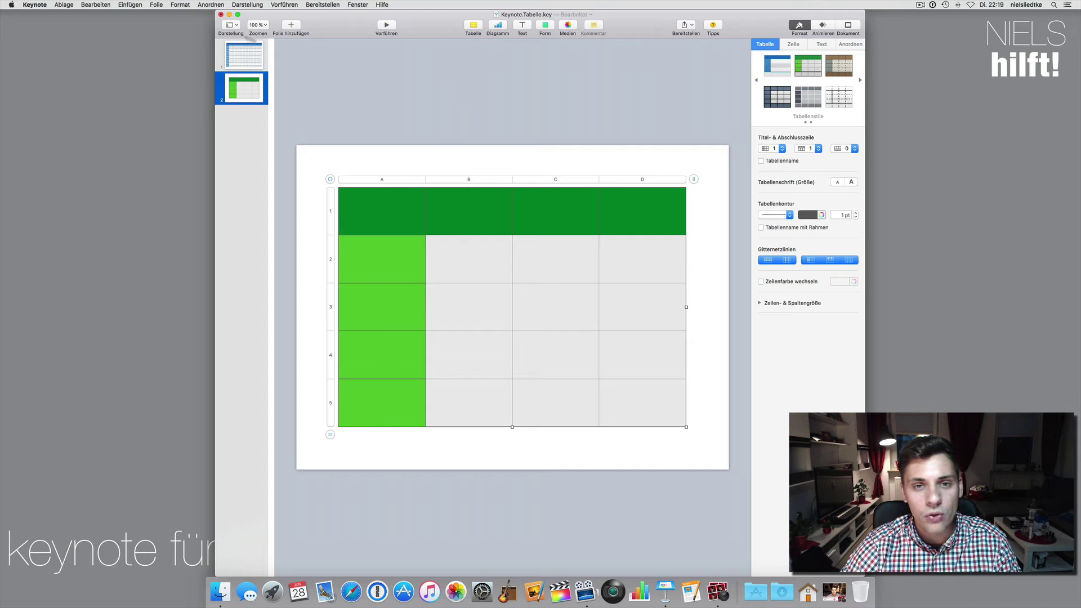
Step: Apply the brown-and-beige table style, giving a brown header row and grey-green first column
{"action": "left_click", "coordinate": [130, 4]}
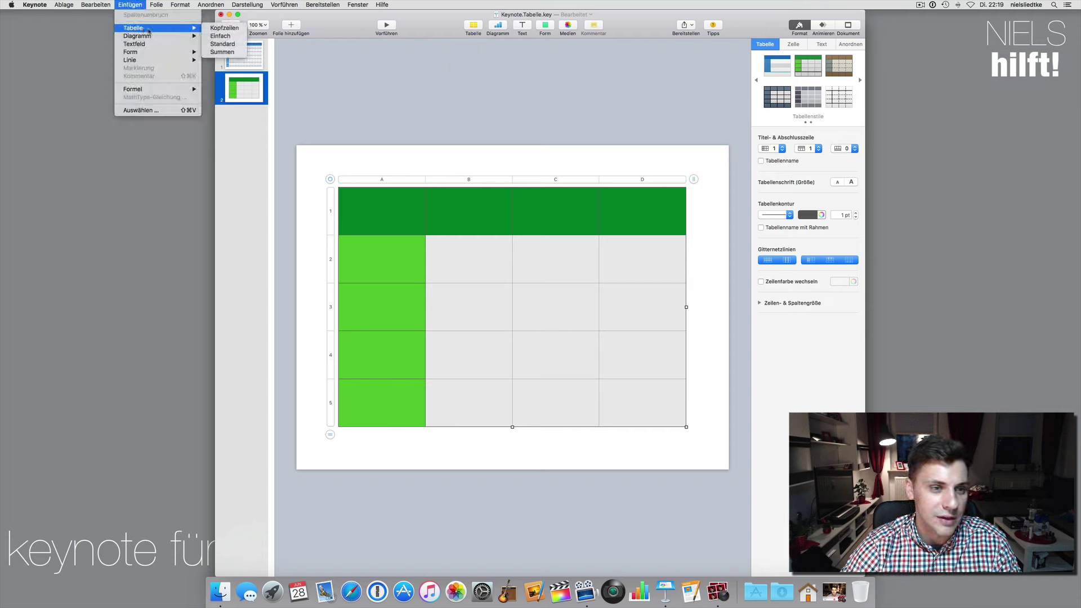
{"action": "mouse_move", "coordinate": [157, 28]}
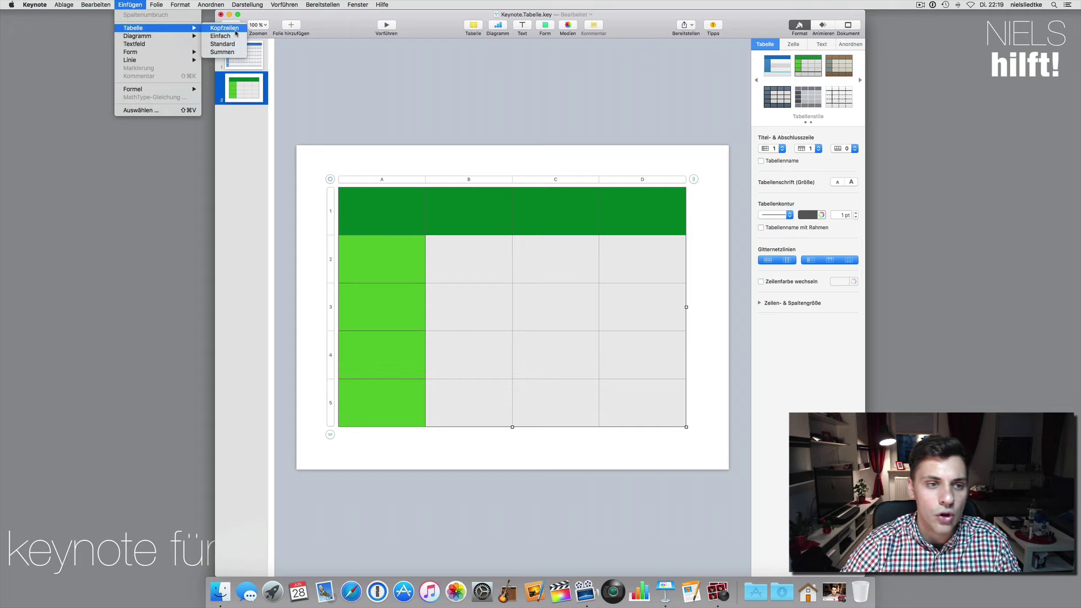
{"action": "left_click", "coordinate": [236, 29]}
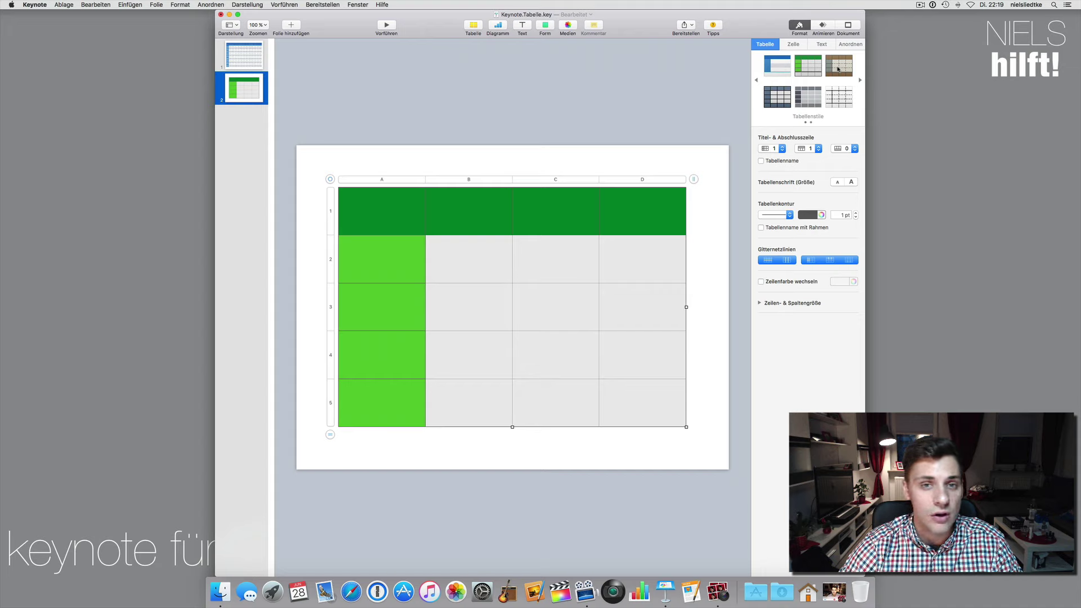
{"action": "left_click", "coordinate": [838, 69]}
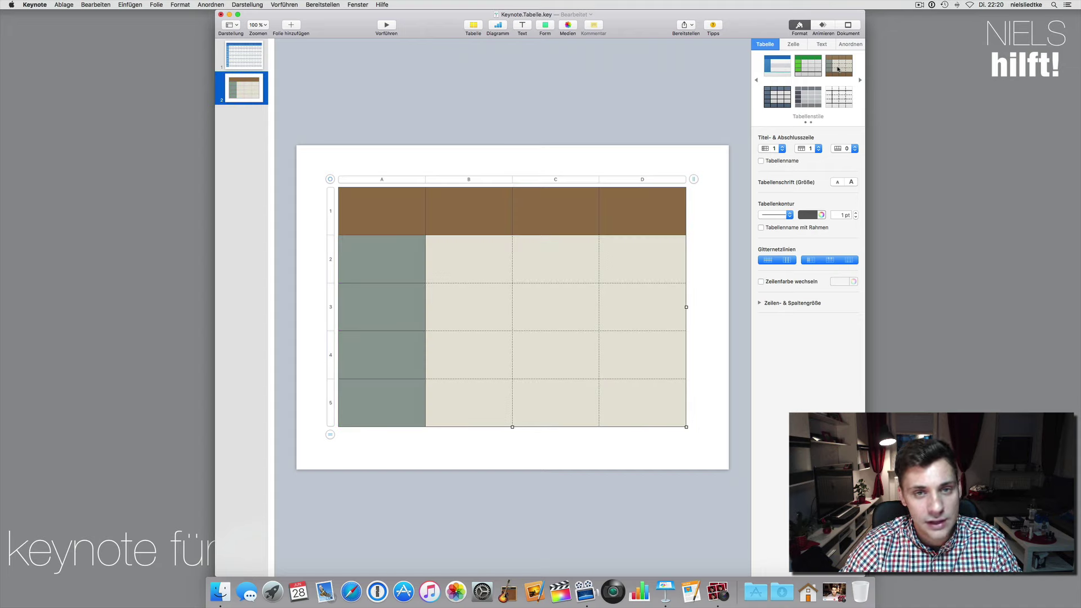
Step: Select the Datum-to-Sektor block A1:D5 in the first slide's big table
{"action": "left_click", "coordinate": [250, 56]}
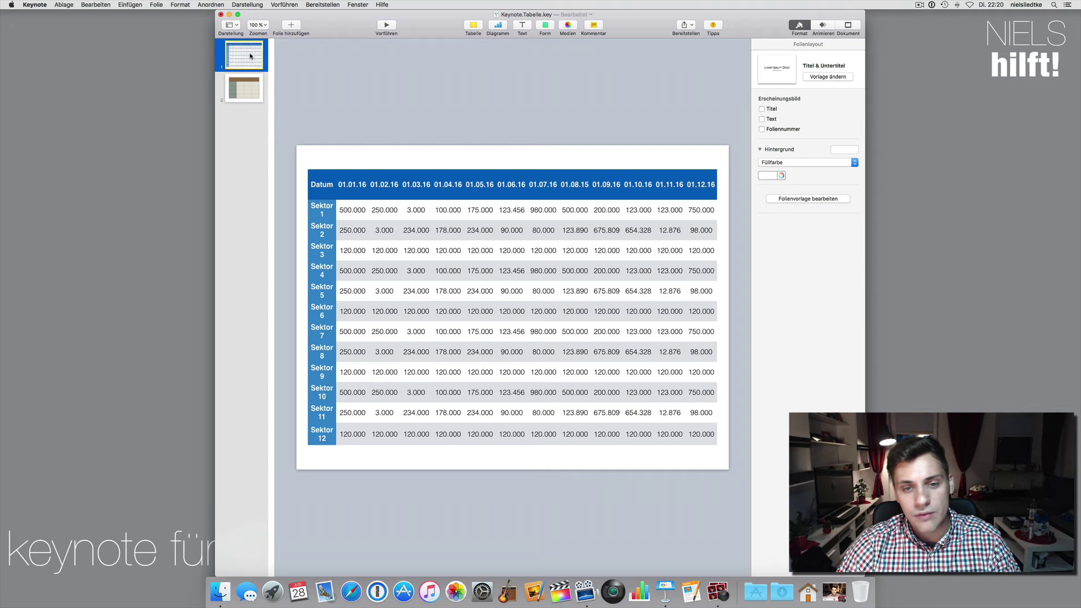
{"action": "left_click", "coordinate": [324, 179]}
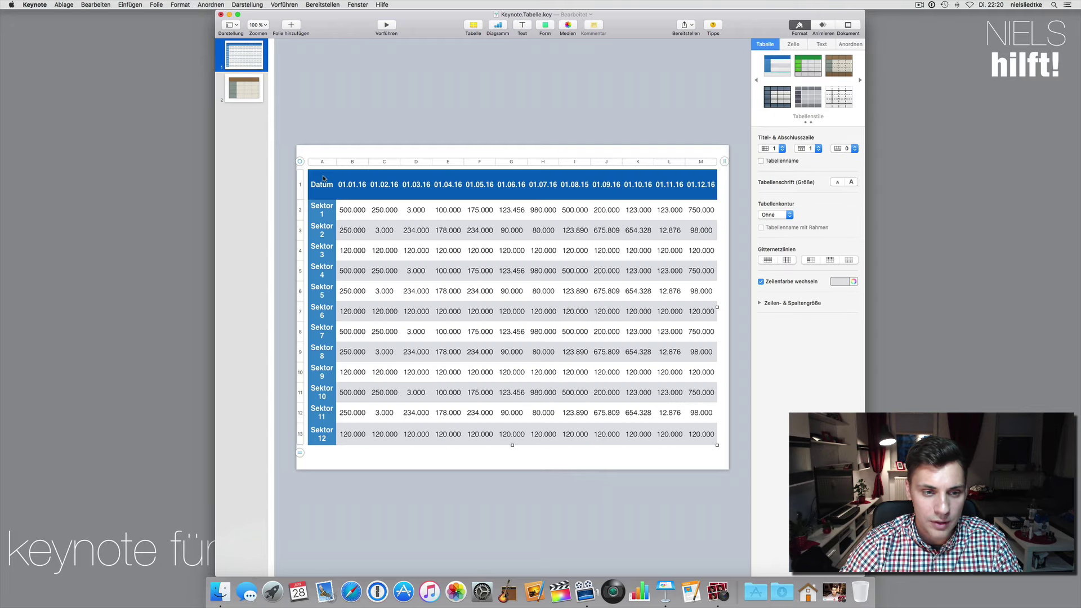
{"action": "left_click", "coordinate": [323, 179]}
{"action": "key", "text": "shift+Right"}
{"action": "key", "text": "shift+Right"}
{"action": "key", "text": "shift+Right"}
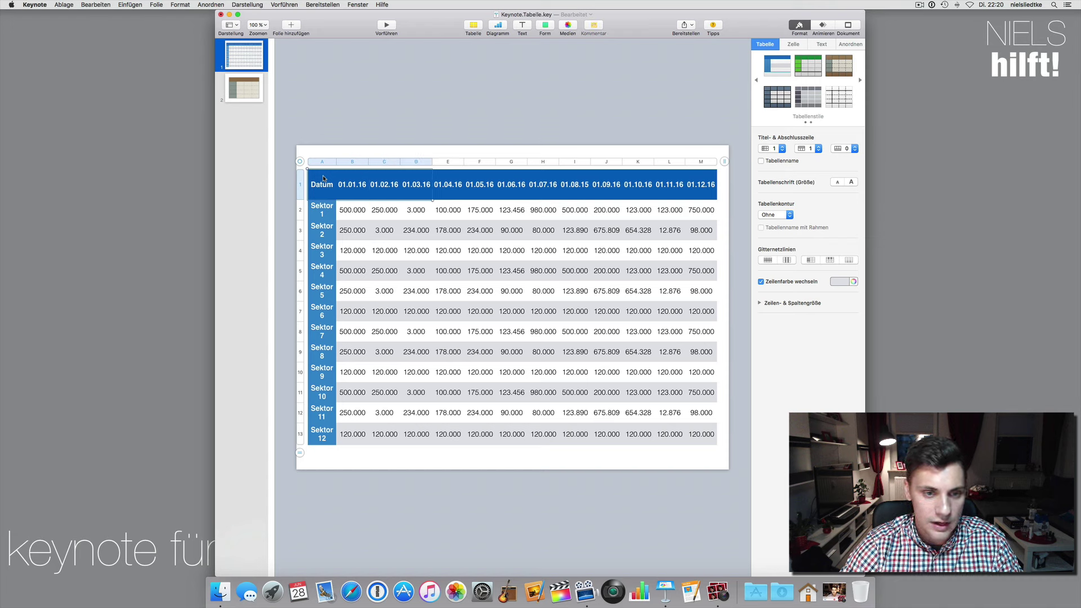
{"action": "key", "text": "shift+Down"}
{"action": "key", "text": "shift+Down"}
{"action": "key", "text": "shift+Down"}
{"action": "key", "text": "shift+Down"}
{"action": "key", "text": "super+c"}
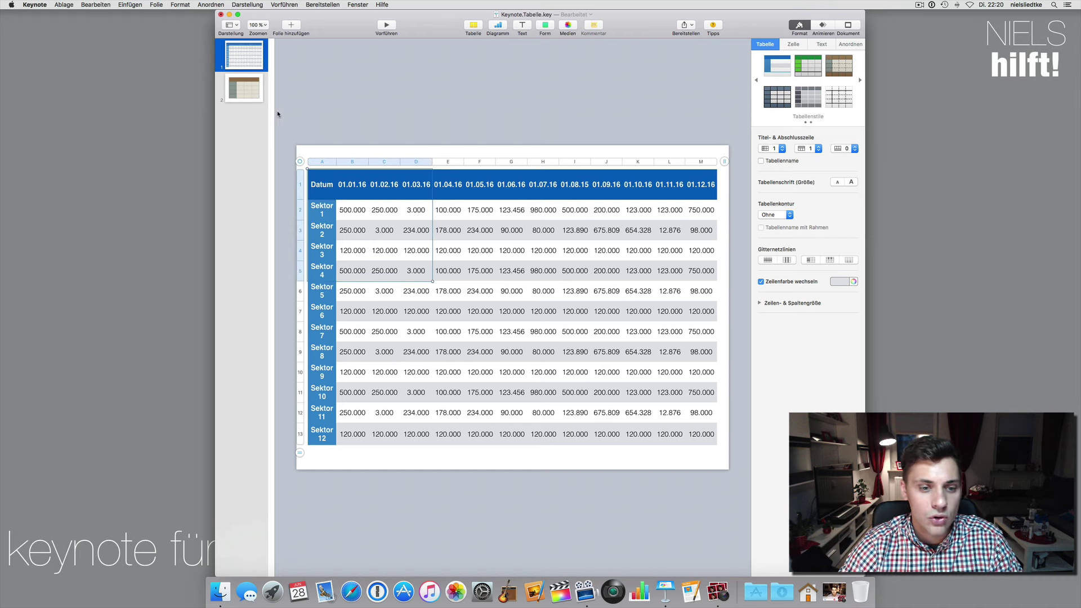
Step: Paste the copied block into the brown table from cell A1, then play the slide
{"action": "left_click", "coordinate": [260, 100]}
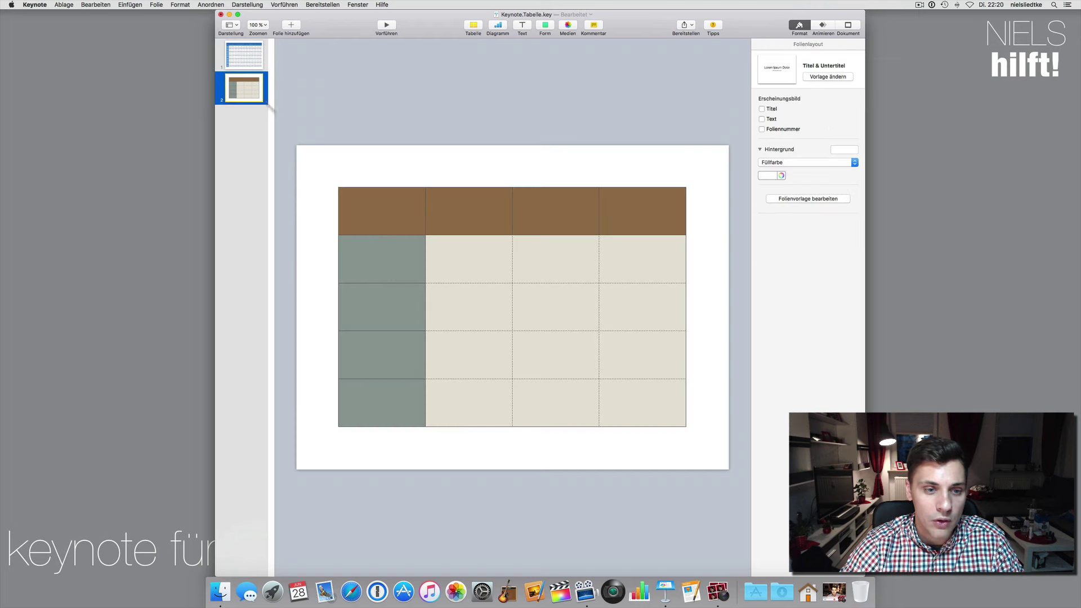
{"action": "left_click", "coordinate": [393, 219]}
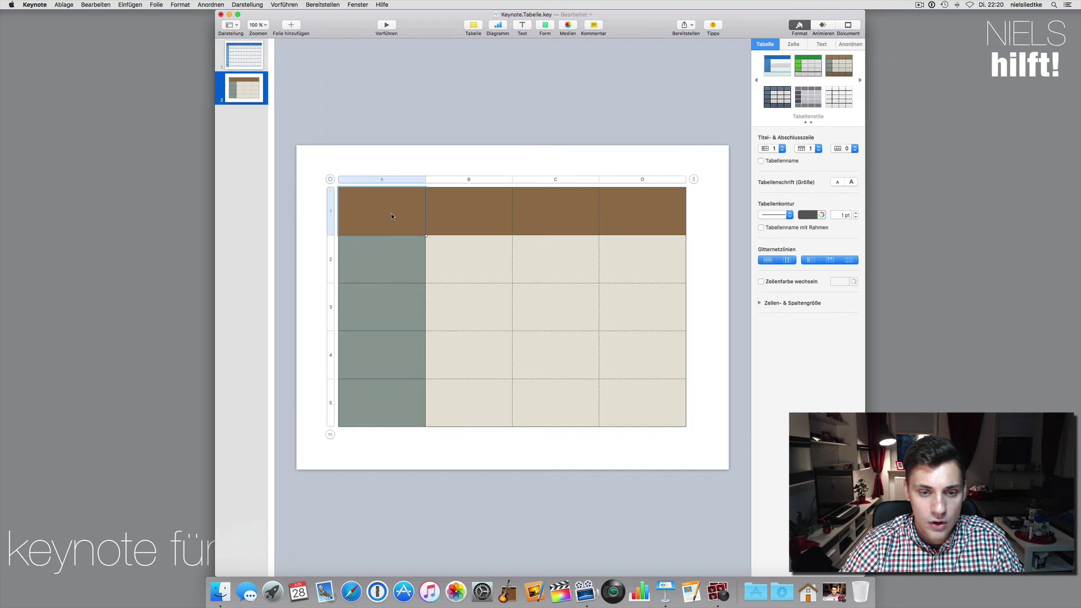
{"action": "key", "text": "super+v"}
{"action": "left_click", "coordinate": [713, 304]}
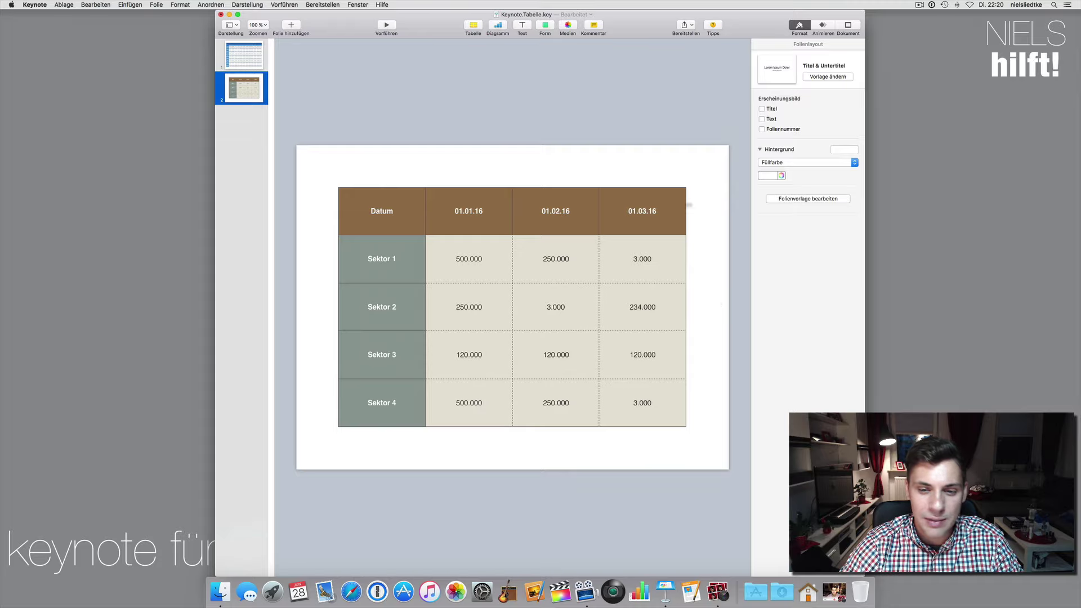
{"action": "left_click", "coordinate": [387, 25]}
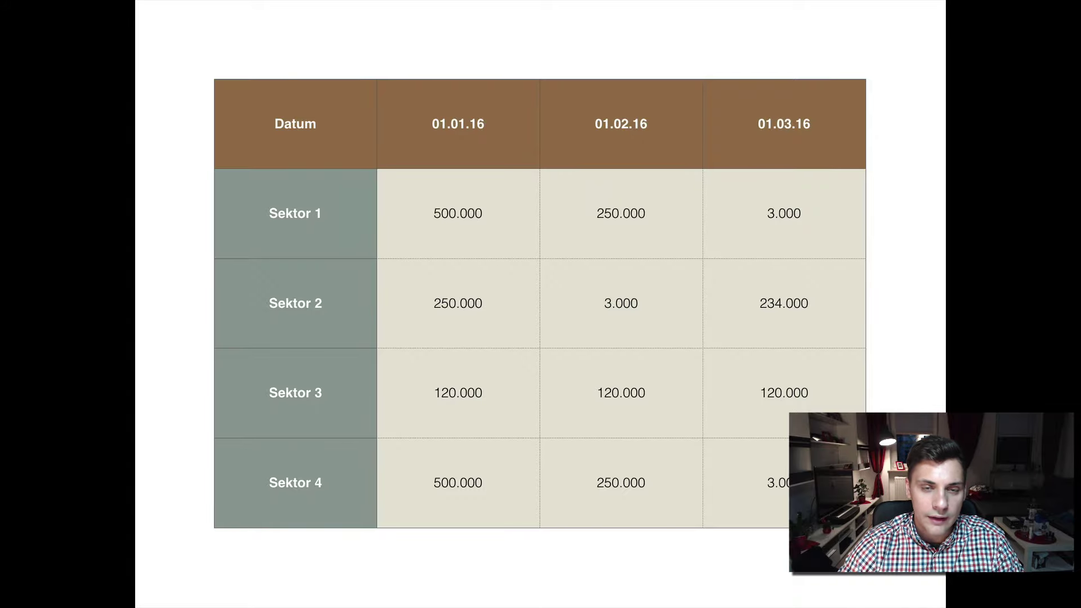
Step: Exit the slideshow and deselect the filled brown Sektor table on slide 2
{"action": "key", "text": "Escape"}
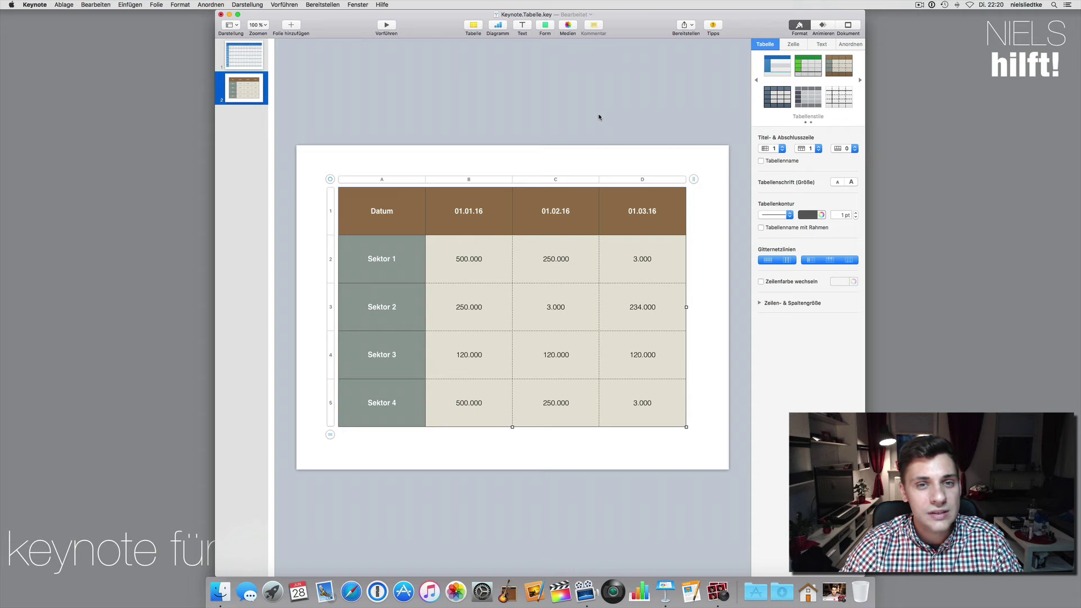
{"action": "left_click", "coordinate": [600, 115]}
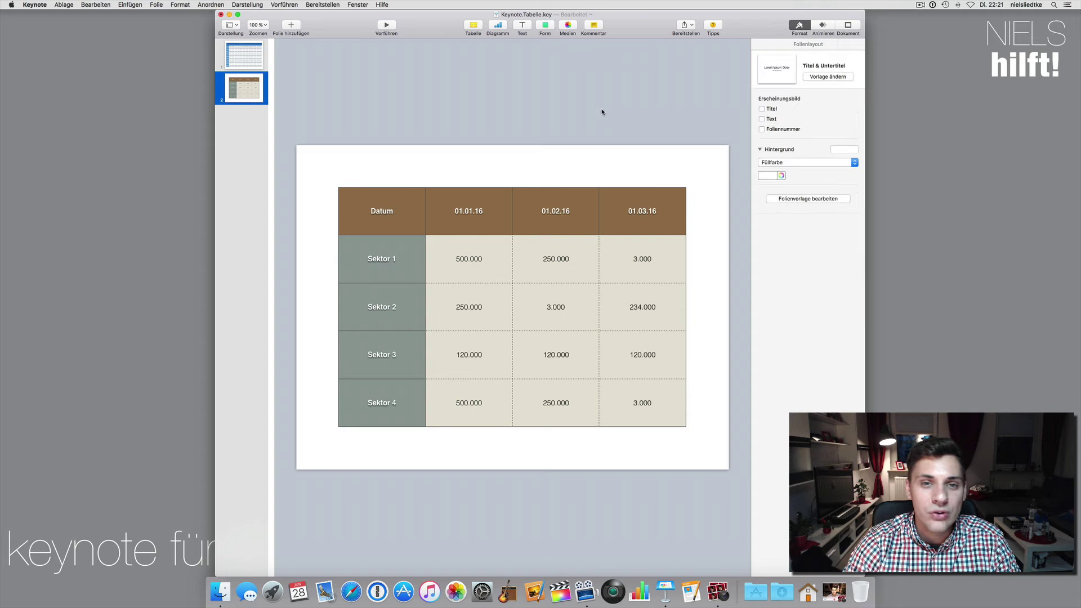